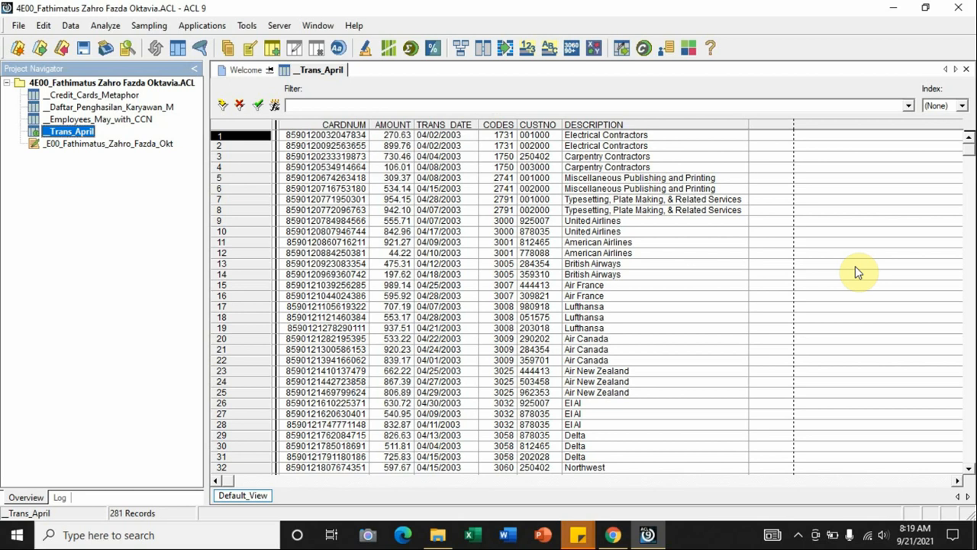
# Open the __Daftar_Penghasilan_Karyawan_M table and bring up its table layout
pyautogui.doubleClick(134, 109)
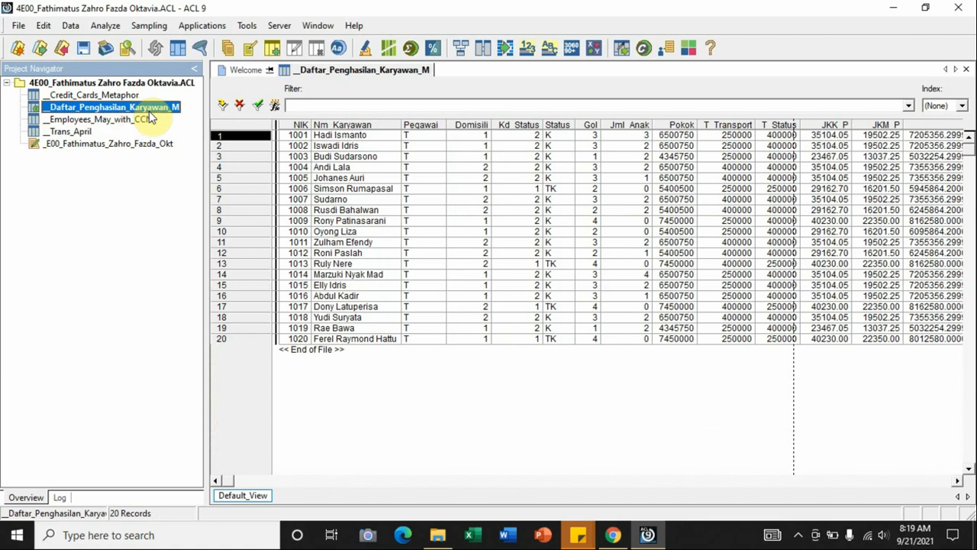
pyautogui.click(304, 105)
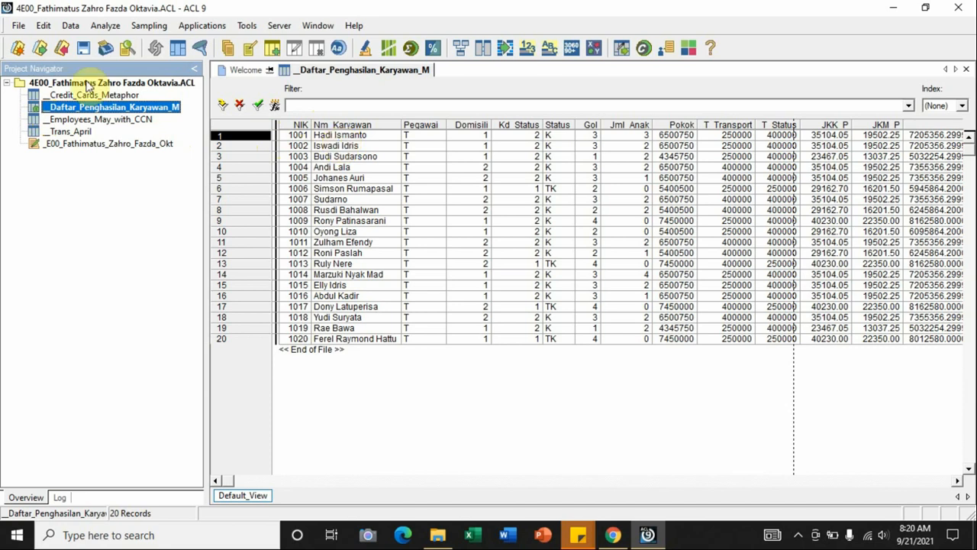
pyautogui.click(43, 29)
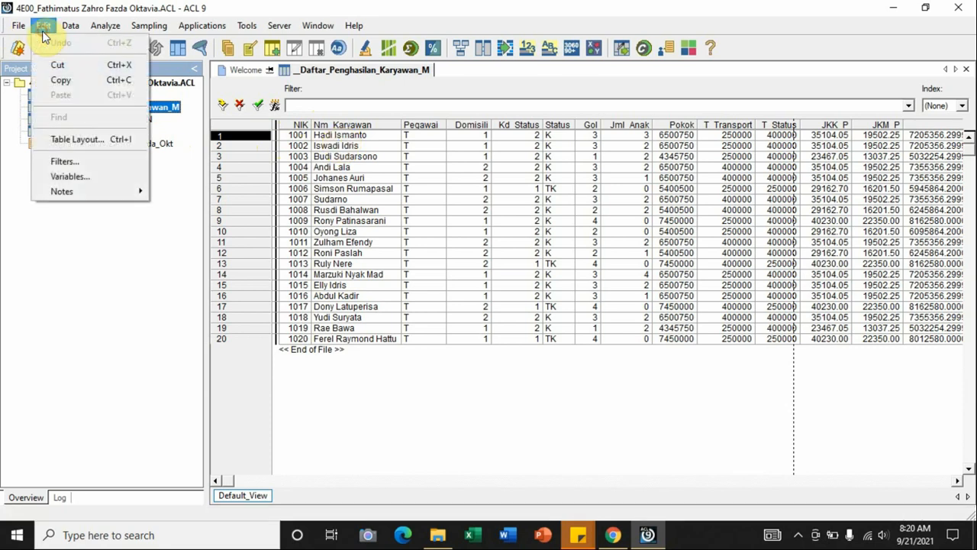
pyautogui.click(66, 145)
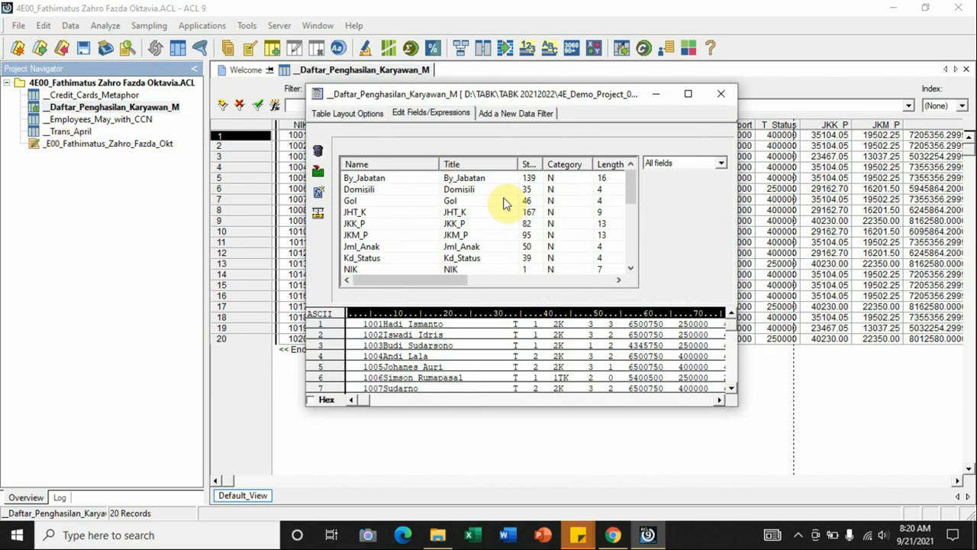
# Rename the Nm_Karyawan field to Nm_Pegawai in the table layout and accept the edit
pyautogui.moveTo(638, 196); pyautogui.dragTo(640, 253)
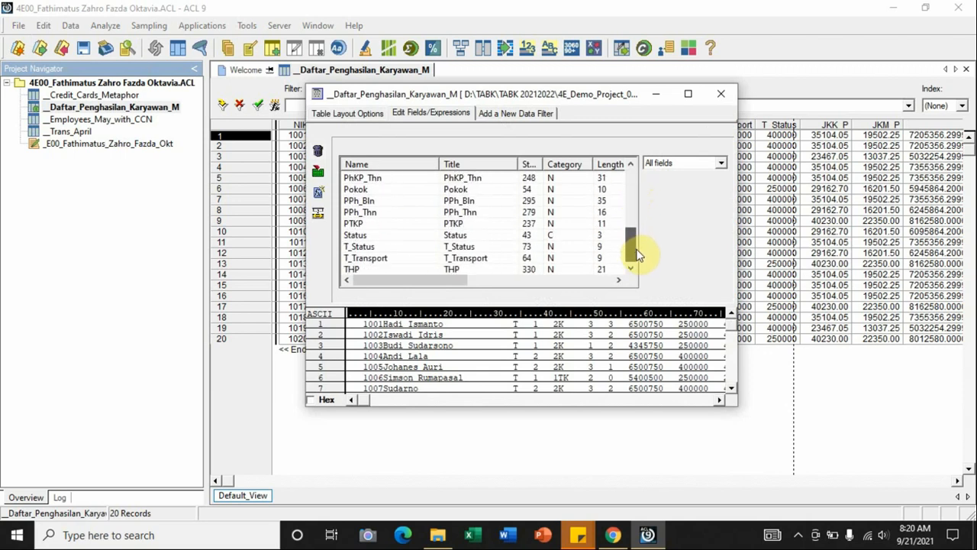
pyautogui.moveTo(639, 256); pyautogui.dragTo(641, 209)
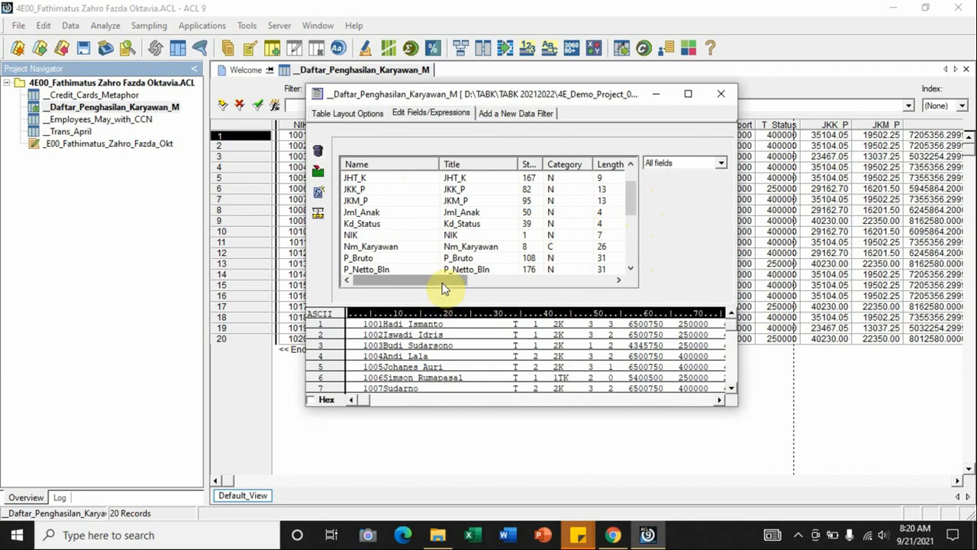
pyautogui.moveTo(442, 283)
pyautogui.mouseDown()
pyautogui.moveTo(573, 315)
pyautogui.moveTo(432, 297)
pyautogui.mouseUp()
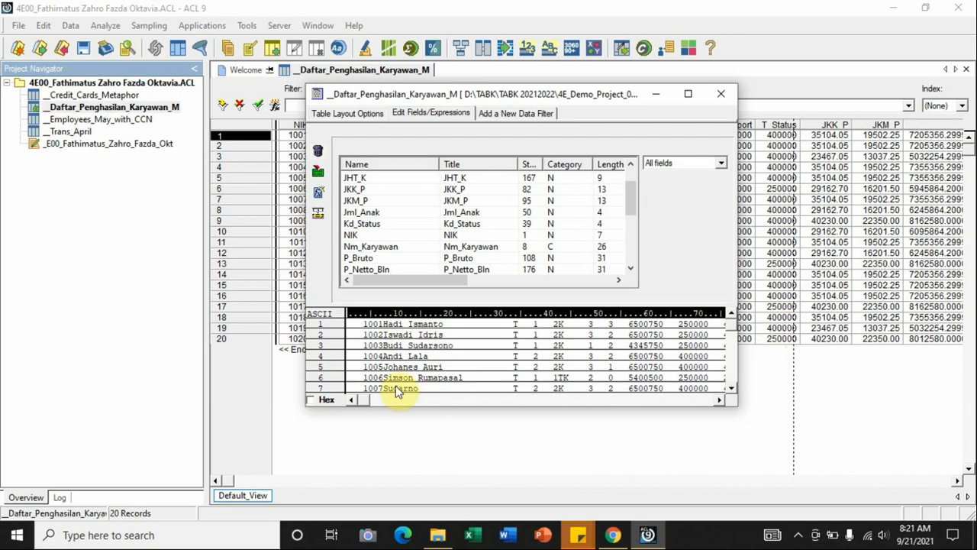
pyautogui.moveTo(365, 401); pyautogui.dragTo(362, 425)
pyautogui.moveTo(629, 191); pyautogui.dragTo(629, 208)
pyautogui.click(403, 201)
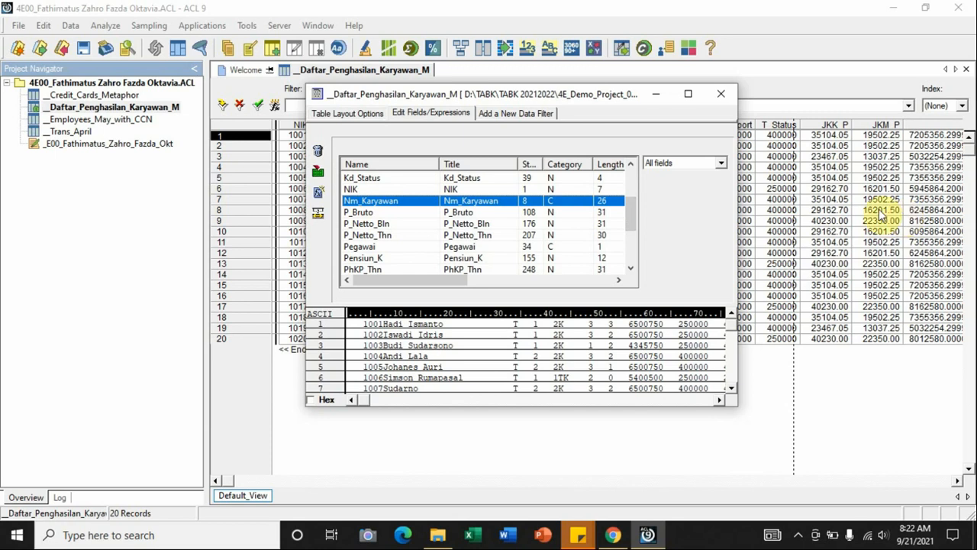
pyautogui.doubleClick(398, 201)
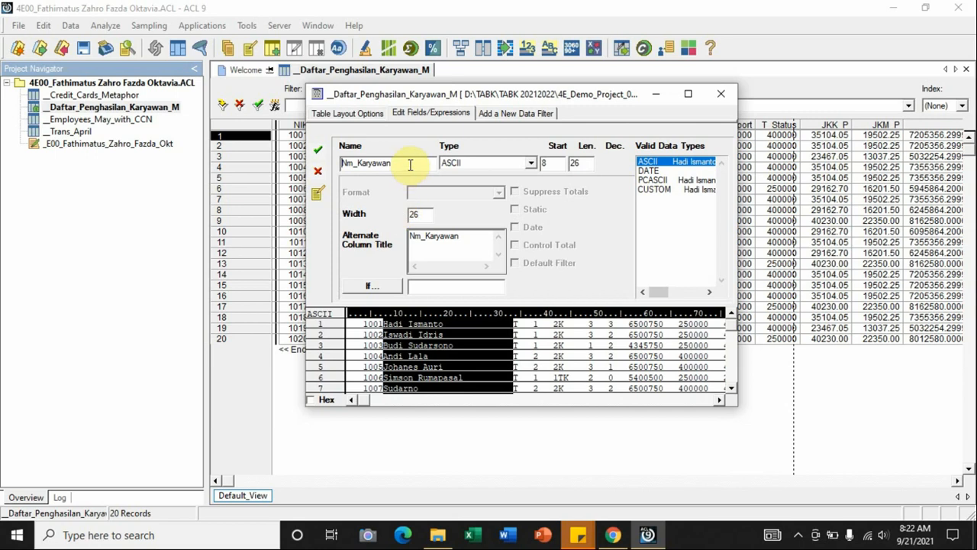
pyautogui.moveTo(405, 164); pyautogui.dragTo(358, 163)
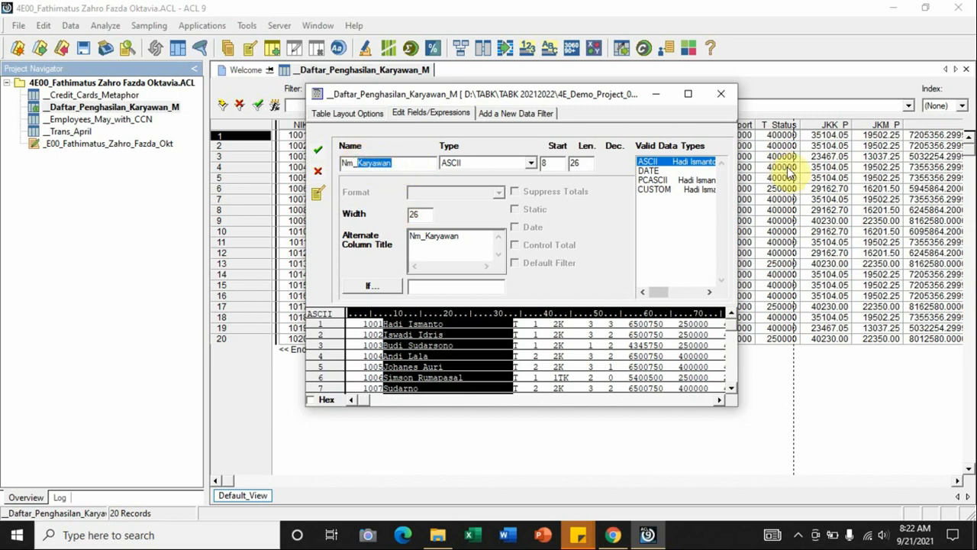
pyautogui.write('Peg')
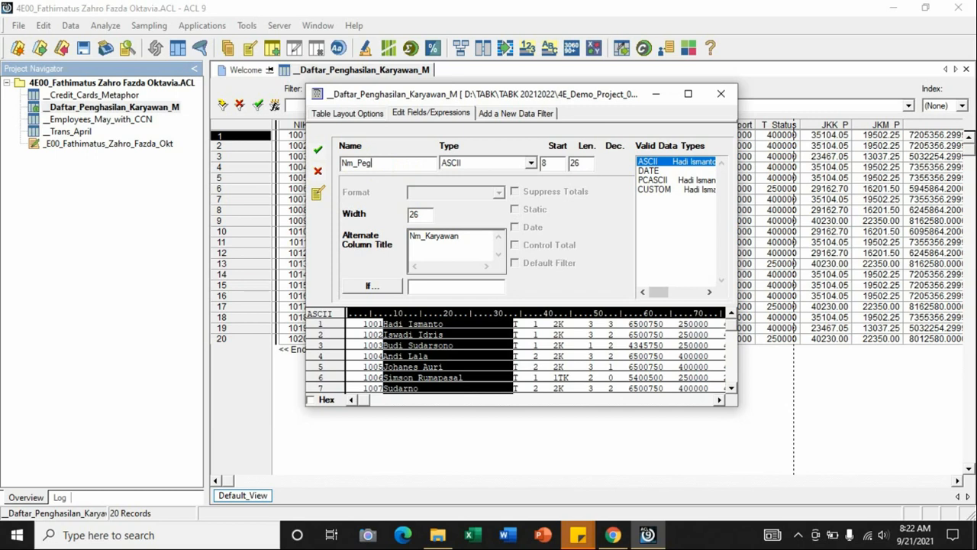
pyautogui.write('awai')
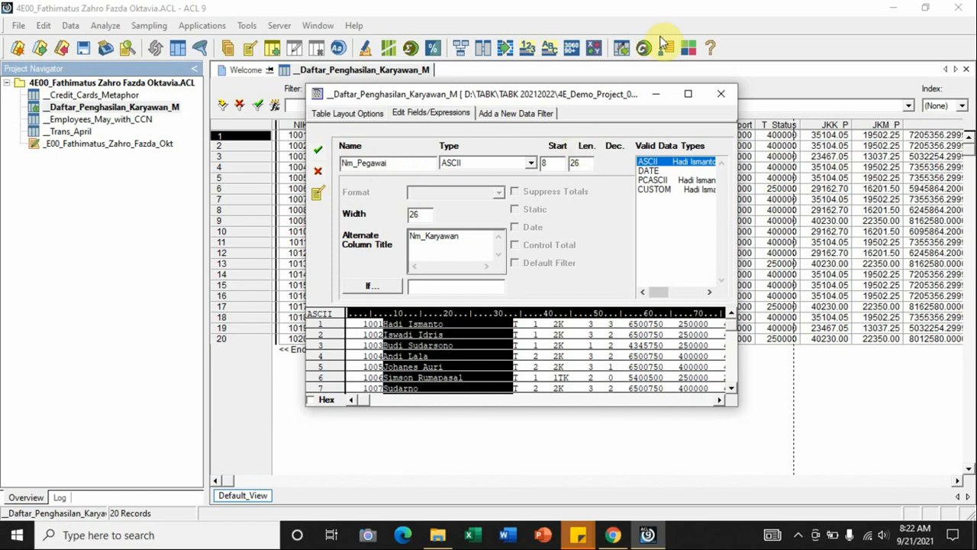
pyautogui.click(324, 161)
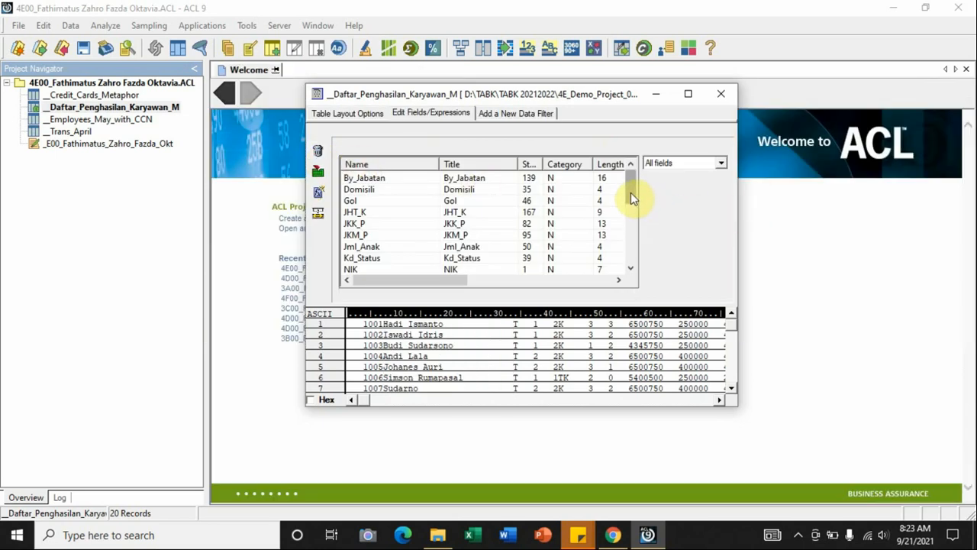
# Change the NIK field's data type to ASCII in the table layout and accept the edit
pyautogui.moveTo(631, 193); pyautogui.dragTo(630, 227)
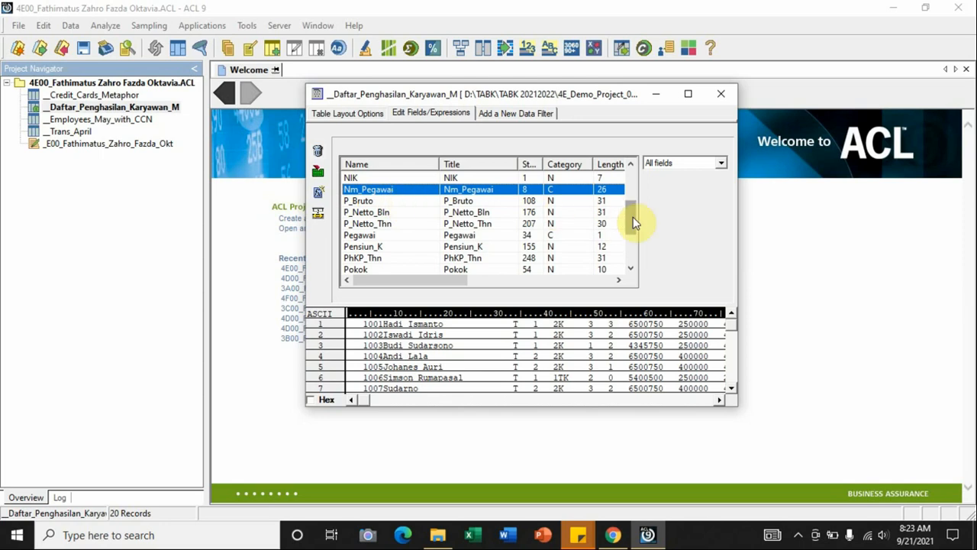
pyautogui.moveTo(633, 218); pyautogui.dragTo(633, 210)
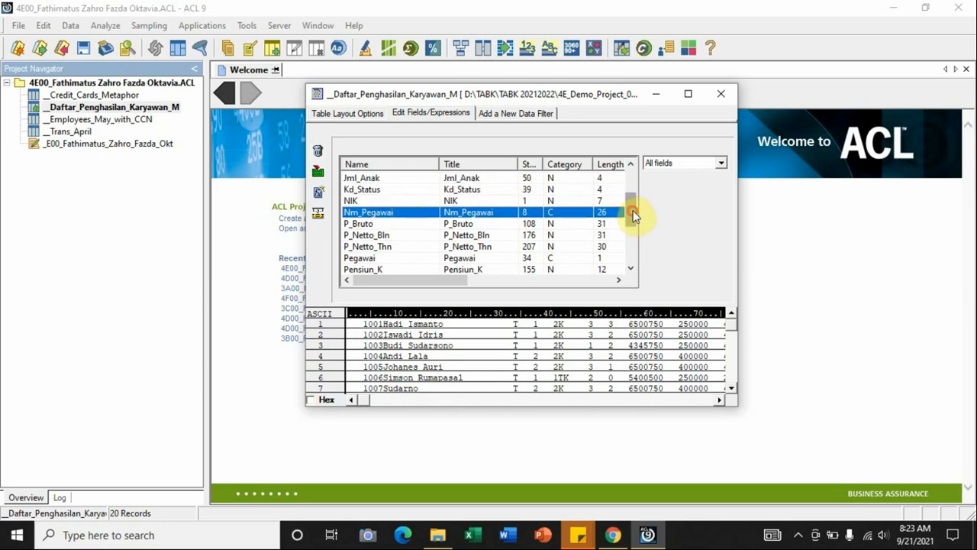
pyautogui.click(367, 202)
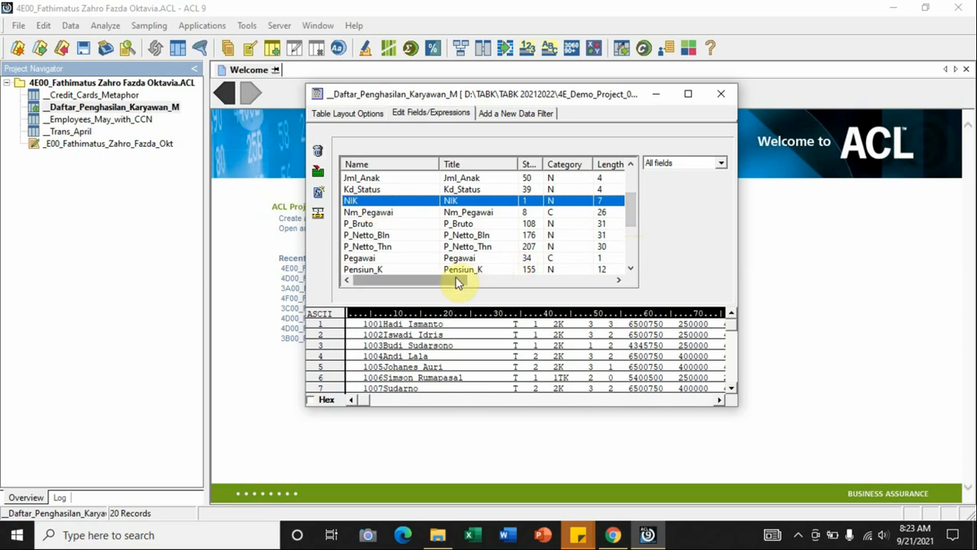
pyautogui.moveTo(458, 282); pyautogui.dragTo(534, 288)
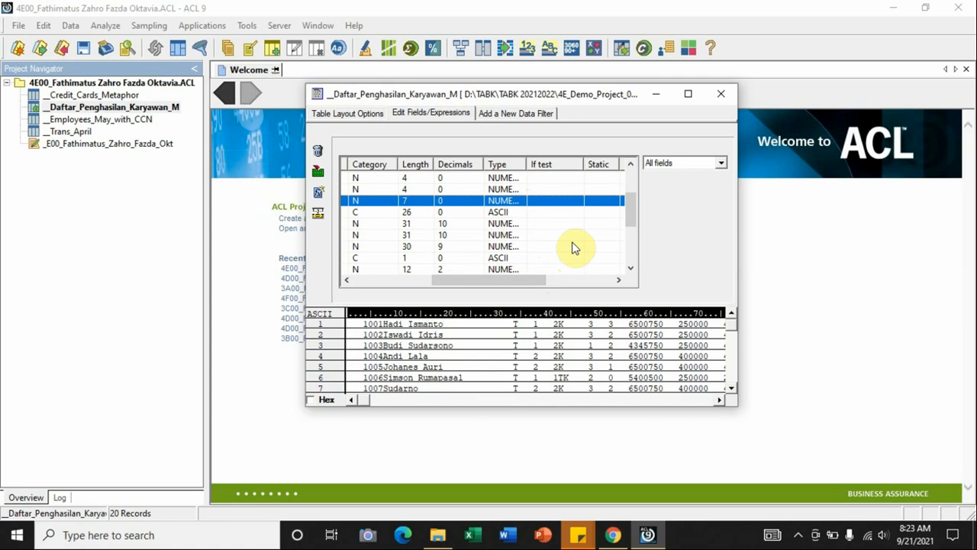
pyautogui.moveTo(526, 283); pyautogui.dragTo(422, 280)
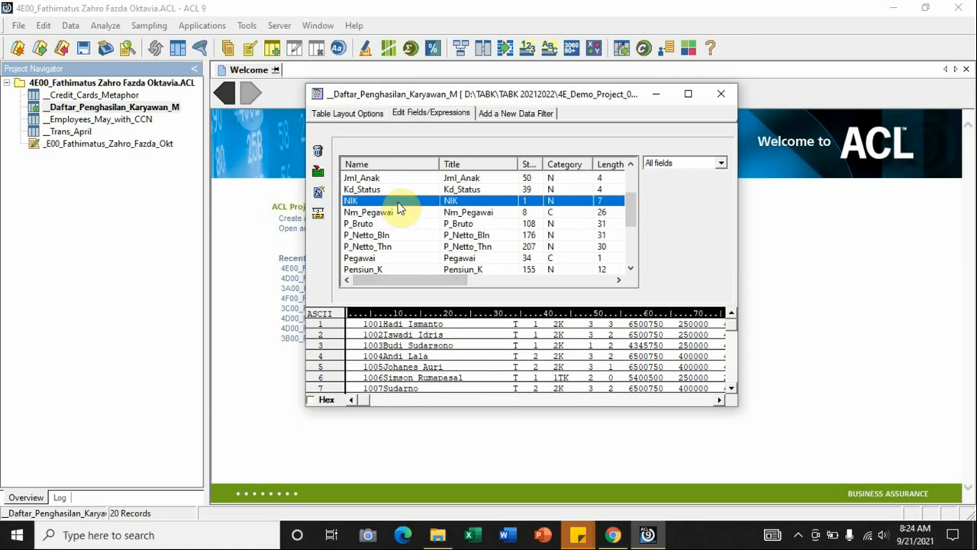
pyautogui.doubleClick(398, 201)
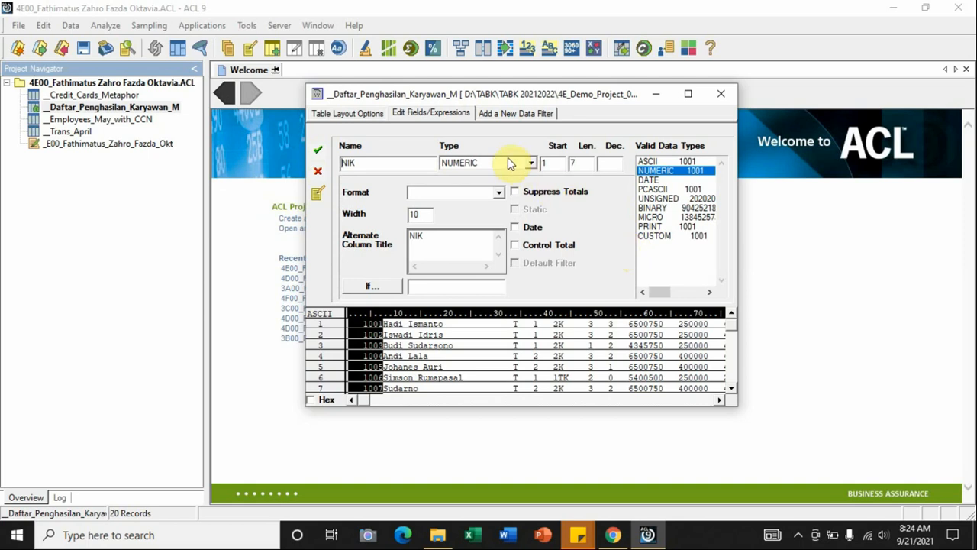
pyautogui.click(533, 165)
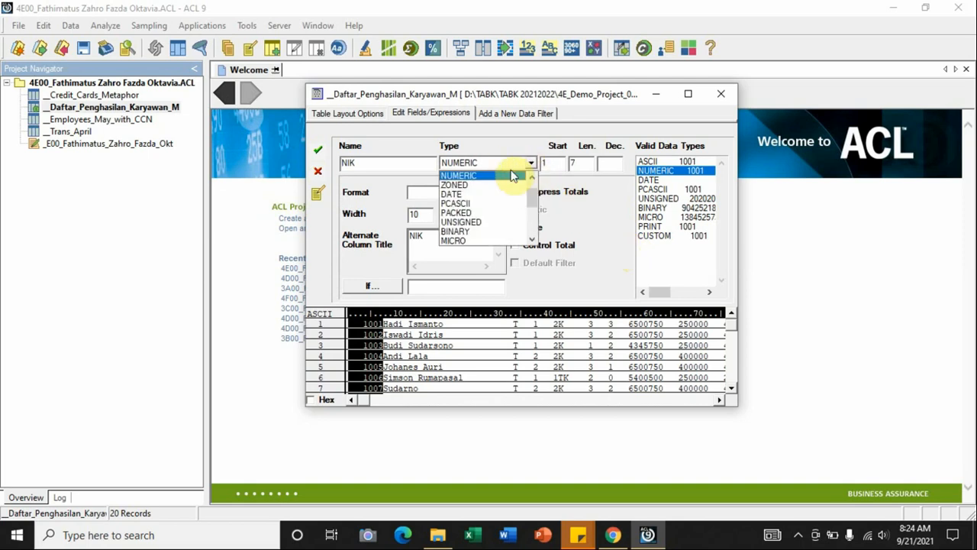
pyautogui.scroll(2, 500, 188)
pyautogui.click(468, 185)
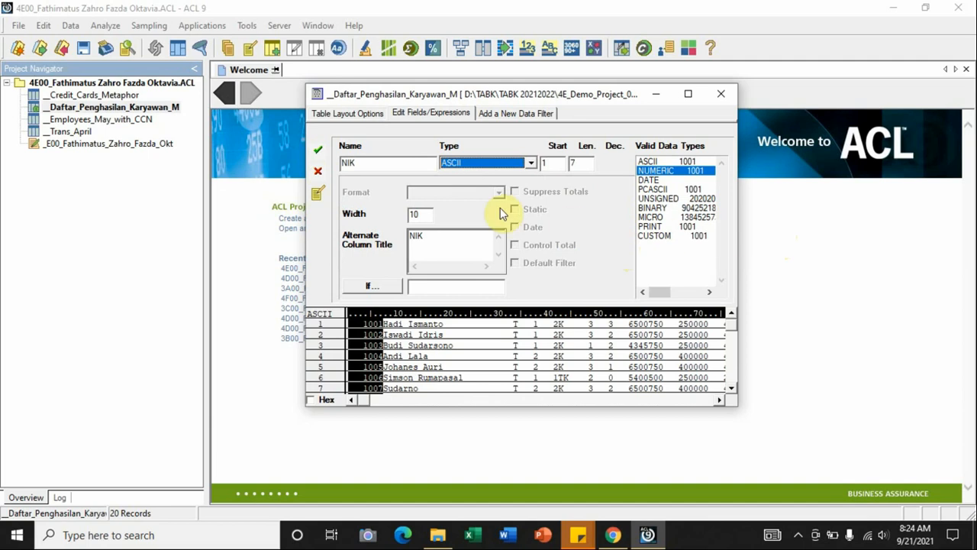
pyautogui.click(320, 153)
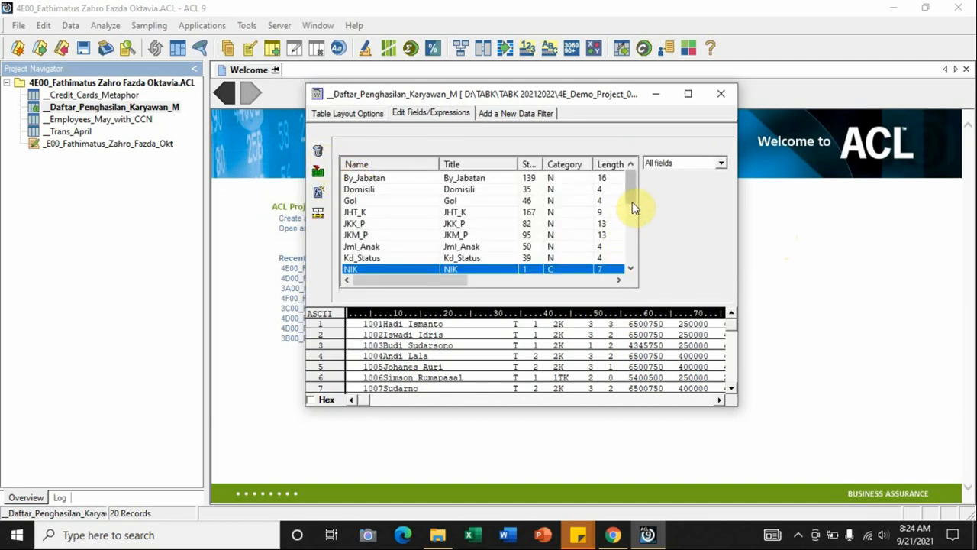
# Review the NIK field's type, then close the table layout and accept setting the view's save flag
pyautogui.moveTo(632, 202); pyautogui.dragTo(632, 219)
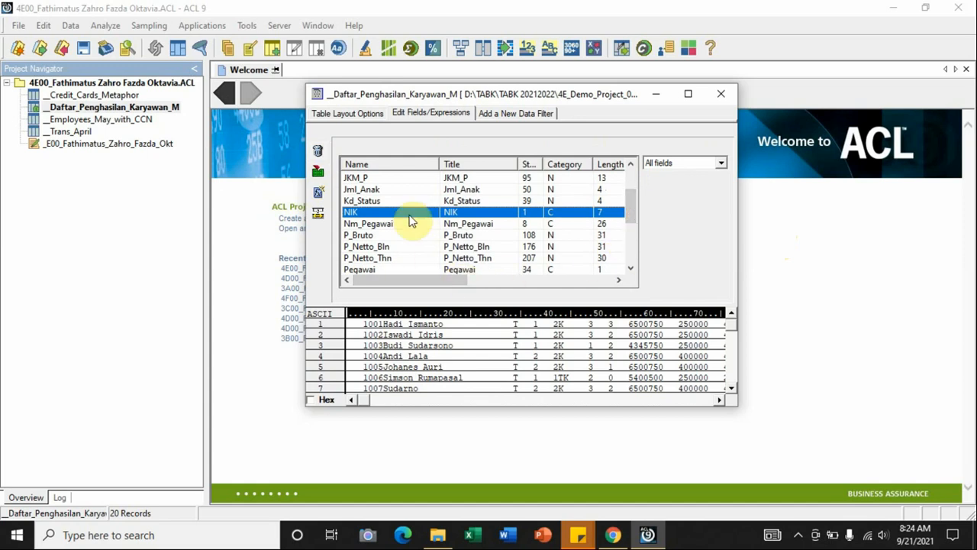
pyautogui.moveTo(460, 281); pyautogui.dragTo(539, 280)
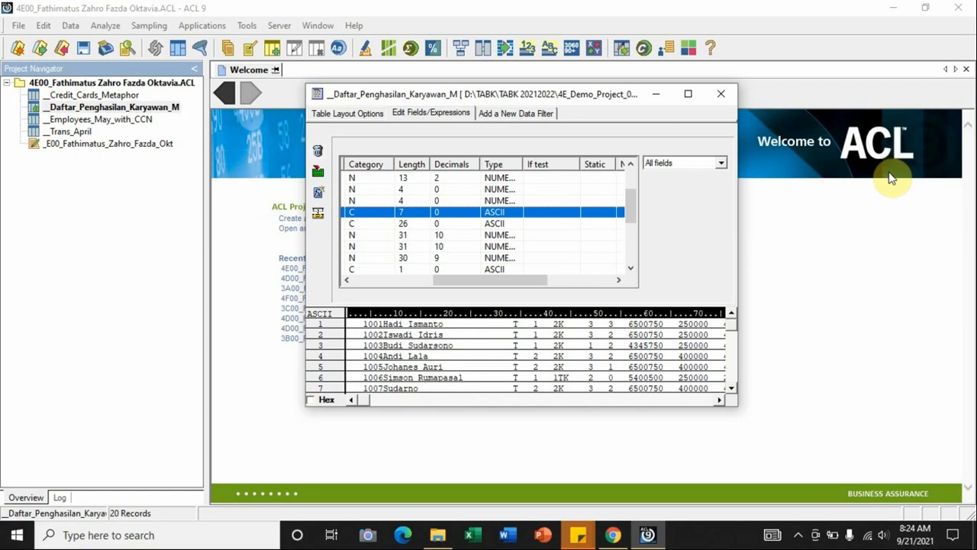
pyautogui.click(730, 98)
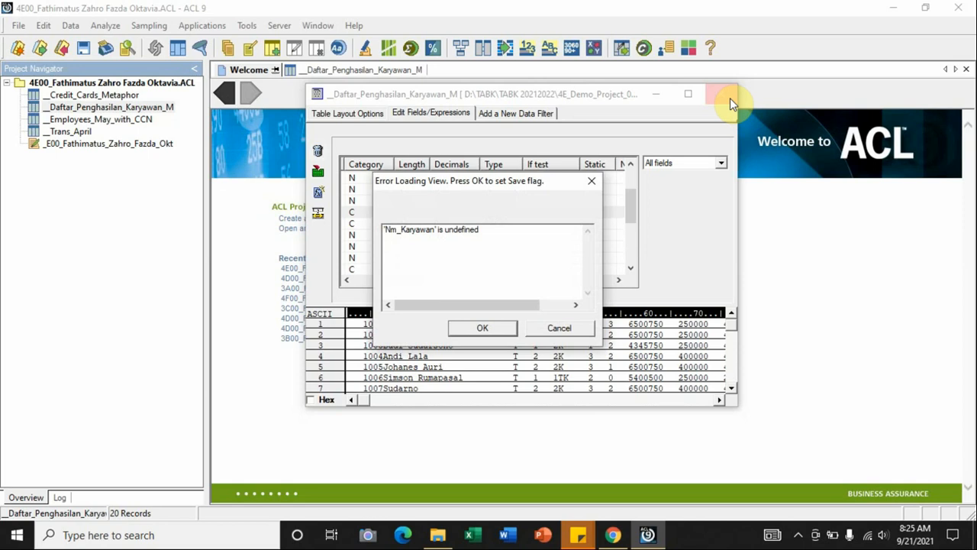
pyautogui.click(485, 328)
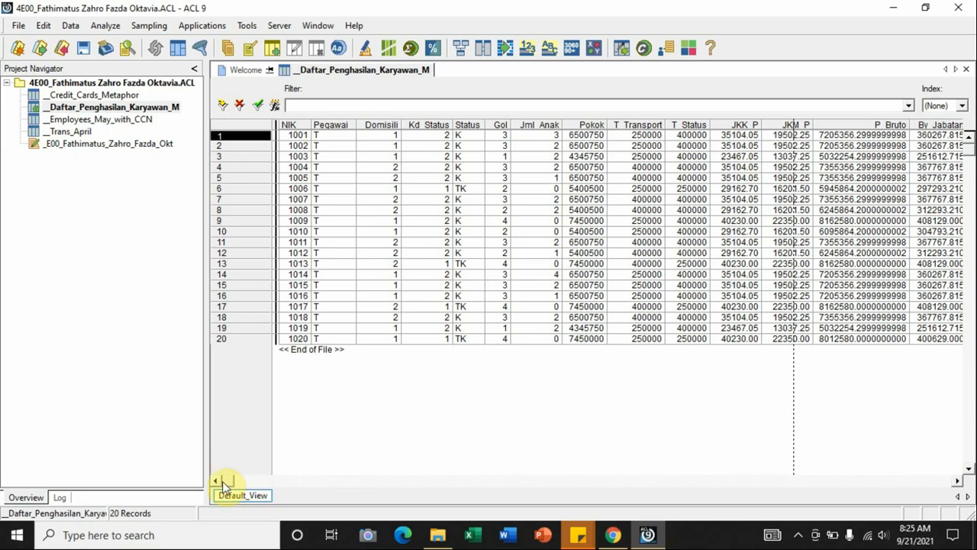
# Add the Nm_Pegawai field as a column to the table view, inserting it at the NIK column
pyautogui.click(290, 125)
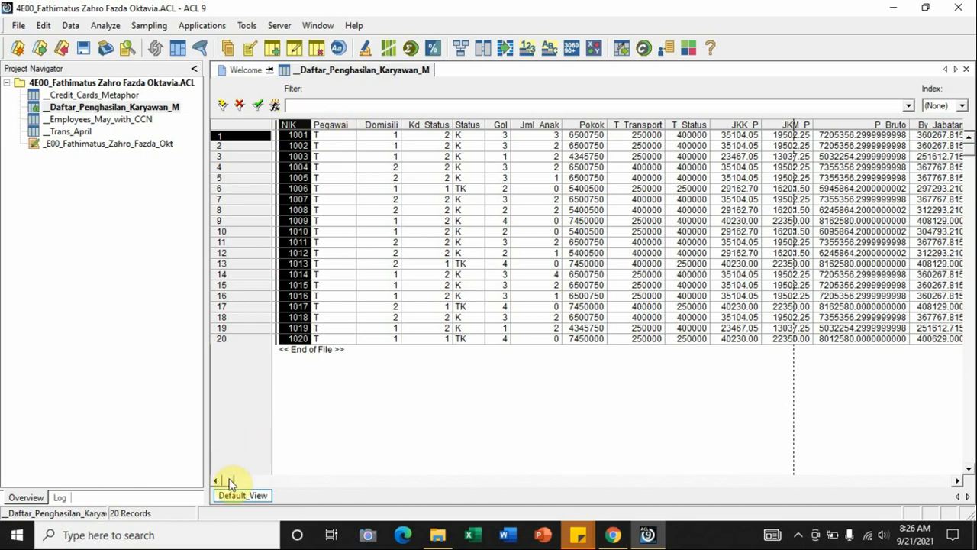
pyautogui.moveTo(230, 482)
pyautogui.mouseDown()
pyautogui.moveTo(693, 528)
pyautogui.moveTo(970, 535)
pyautogui.moveTo(949, 521)
pyautogui.moveTo(946, 484)
pyautogui.moveTo(219, 484)
pyautogui.mouseUp()
pyautogui.rightClick(358, 397)
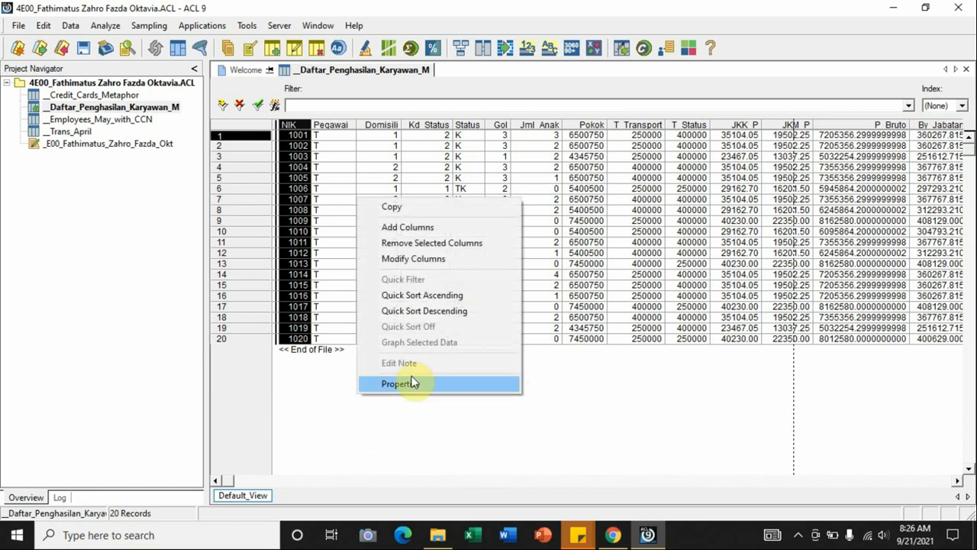
pyautogui.click(439, 229)
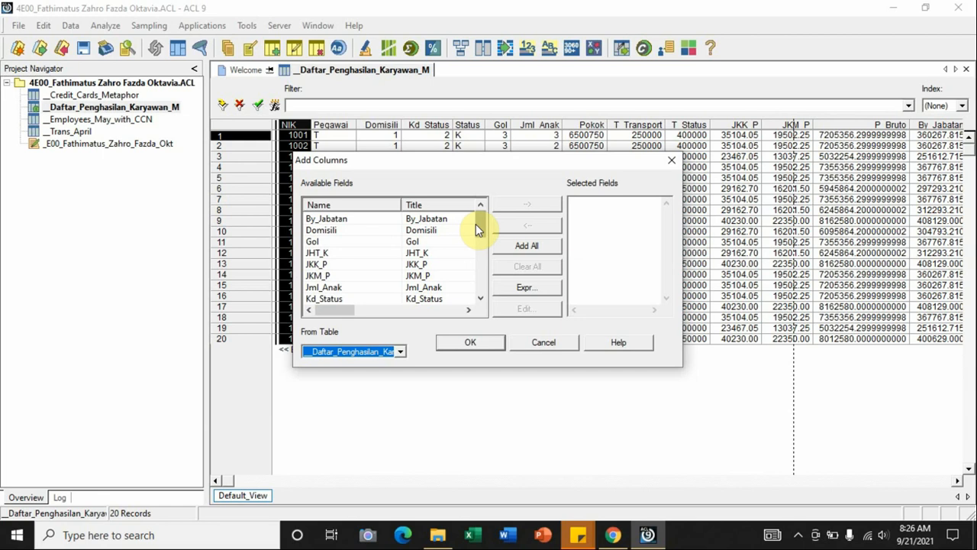
pyautogui.moveTo(481, 230); pyautogui.dragTo(481, 246)
pyautogui.click(338, 267)
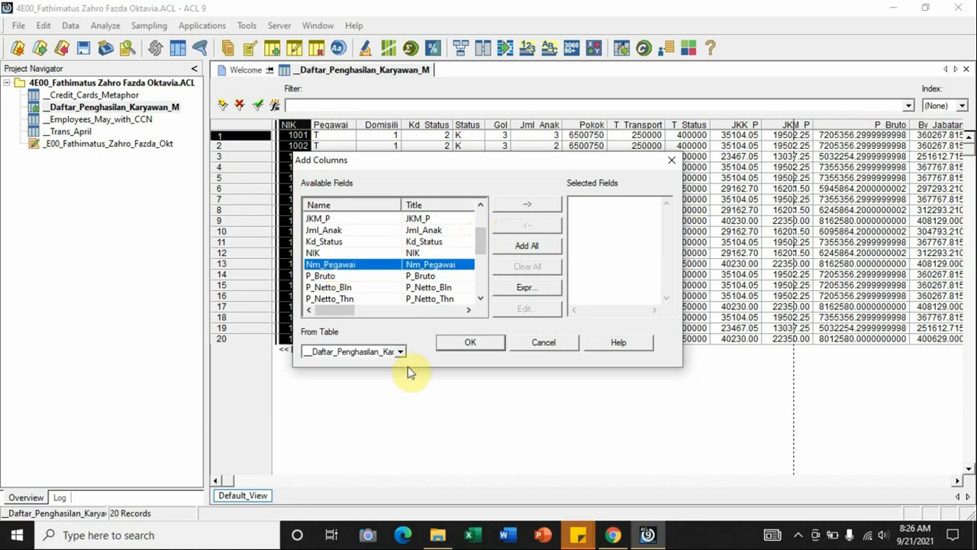
pyautogui.click(529, 208)
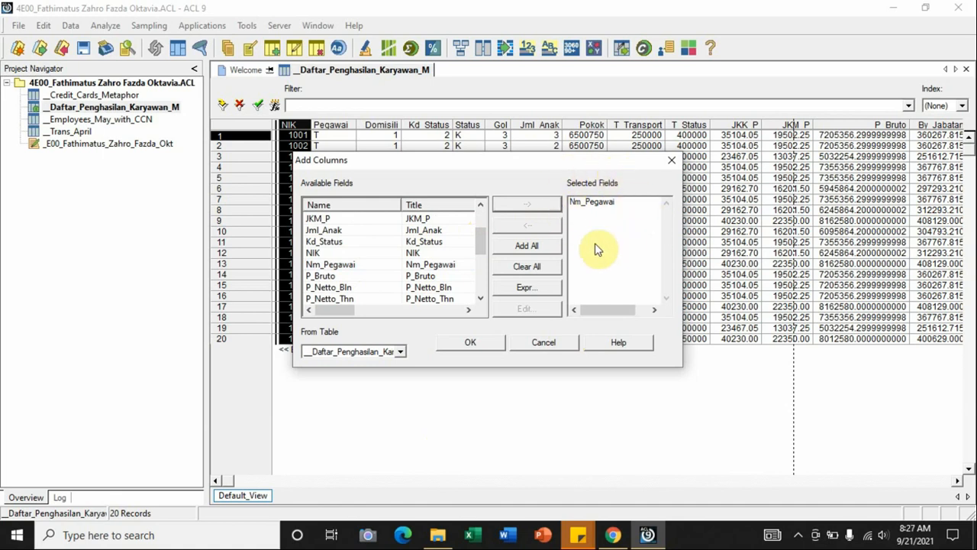
pyautogui.click(465, 345)
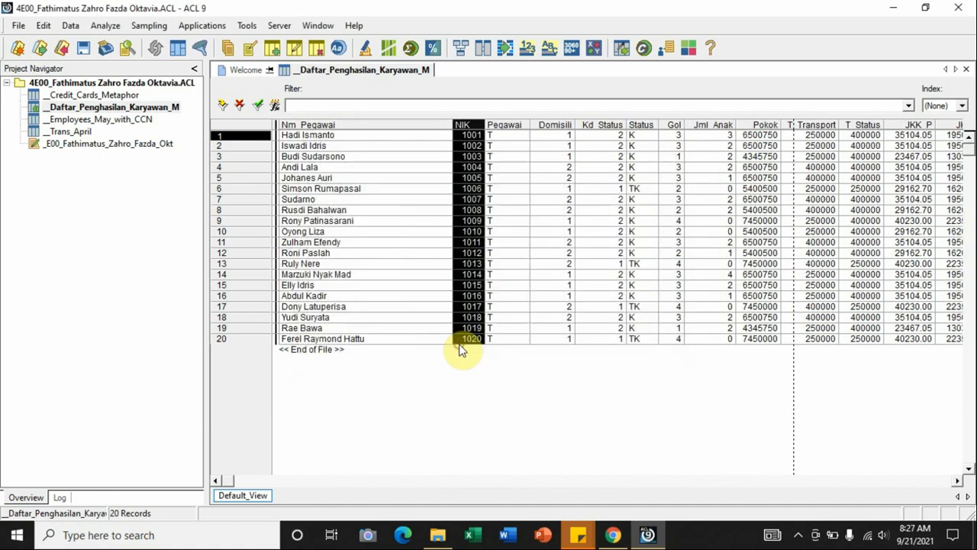
# Move the Nm_Pegawai column so that it sits between the NIK and Pegawai columns
pyautogui.click(525, 414)
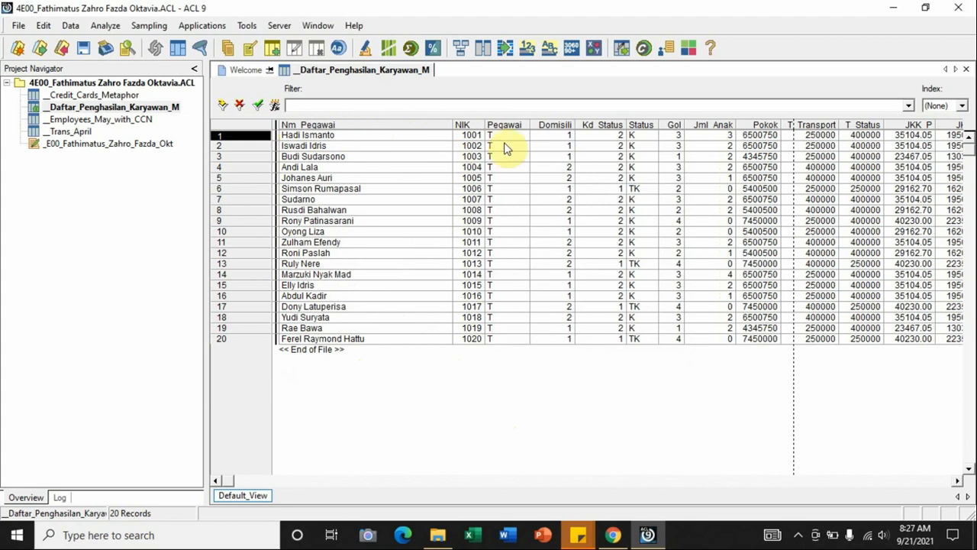
pyautogui.click(404, 126)
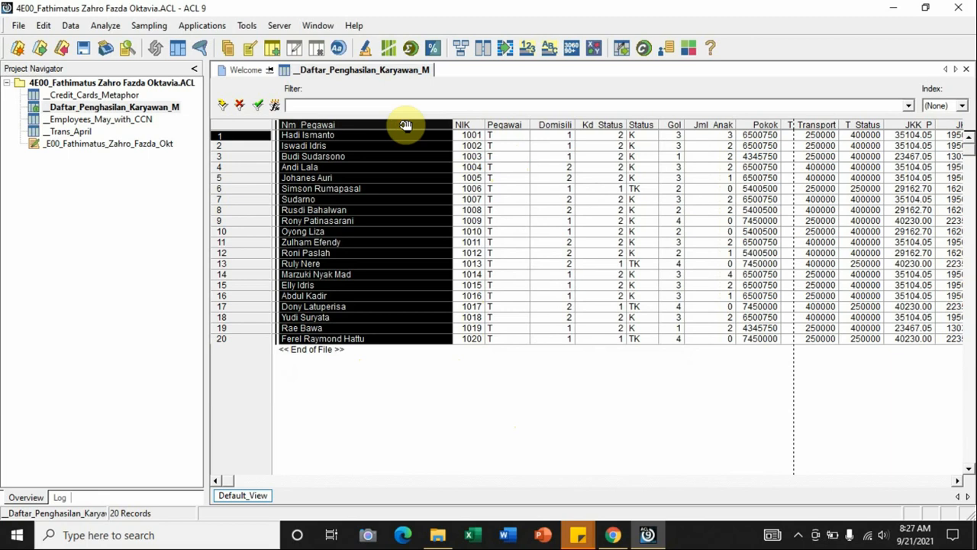
pyautogui.moveTo(405, 124); pyautogui.dragTo(484, 127)
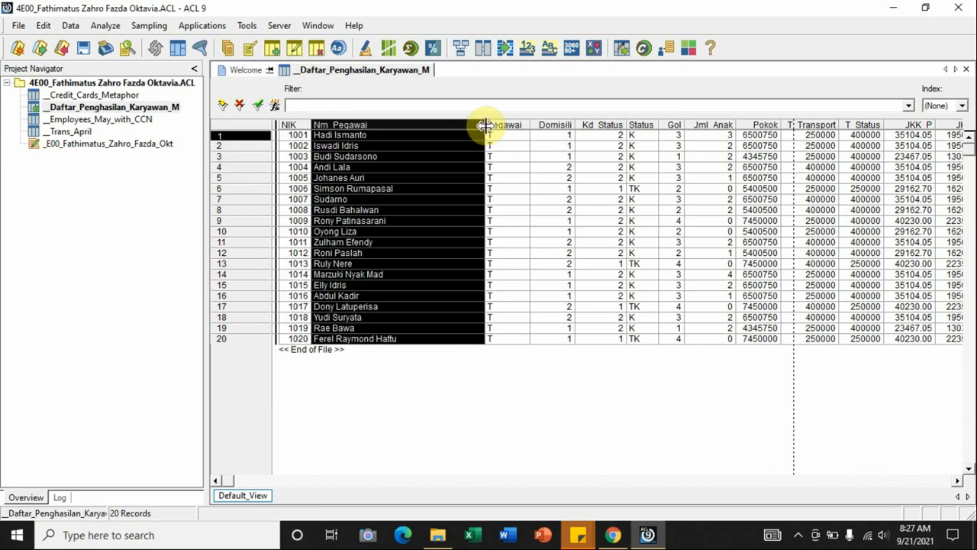
# Deselect the Nm_Pegawai column and narrow its width to fit its contents
pyautogui.click(513, 365)
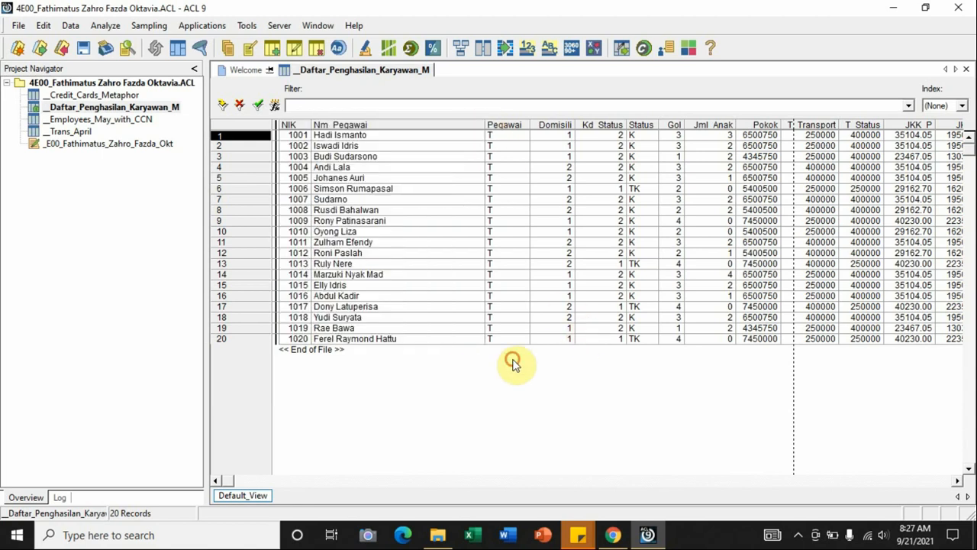
pyautogui.doubleClick(484, 126)
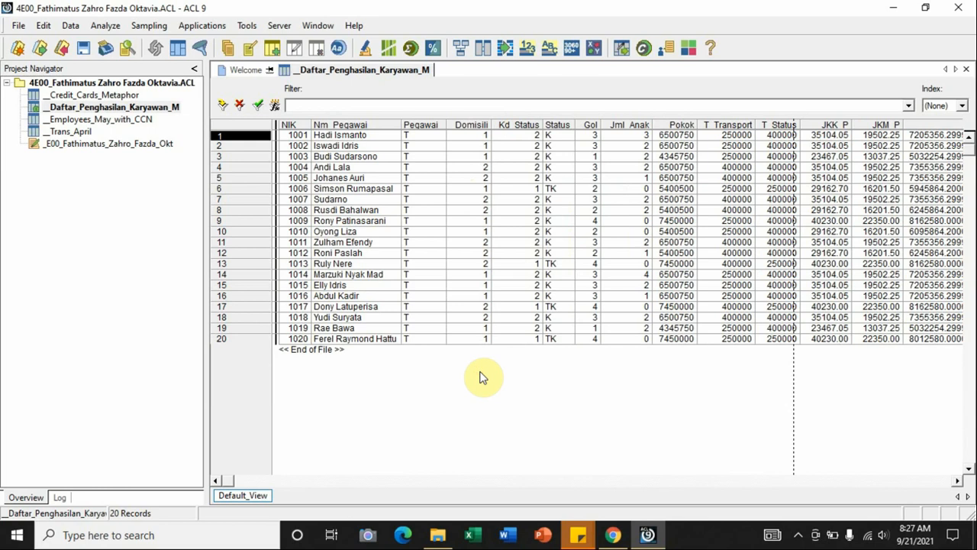
# Review the field list in the table layout, then close the layout and save the changes to __Daftar_Penghasilan_Karyawan_M
pyautogui.click(43, 26)
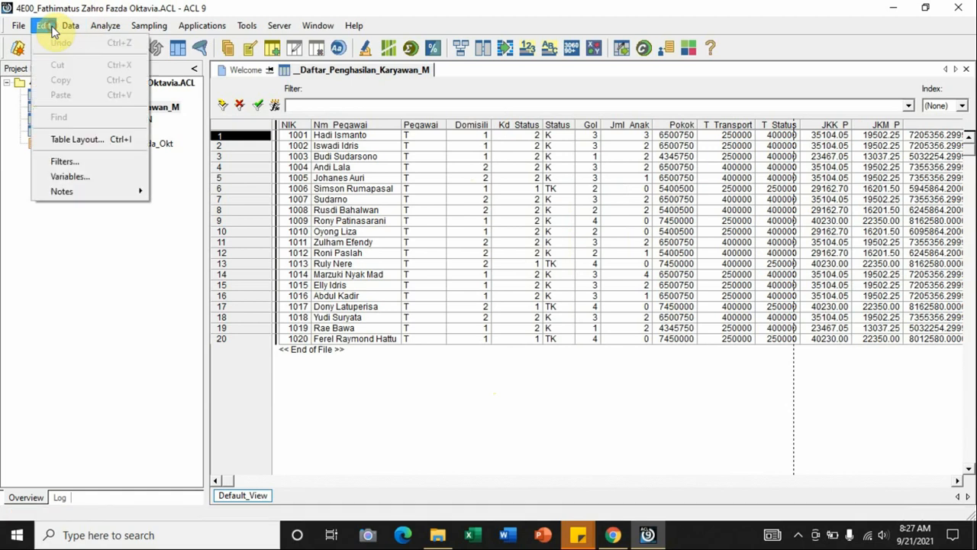
pyautogui.click(65, 139)
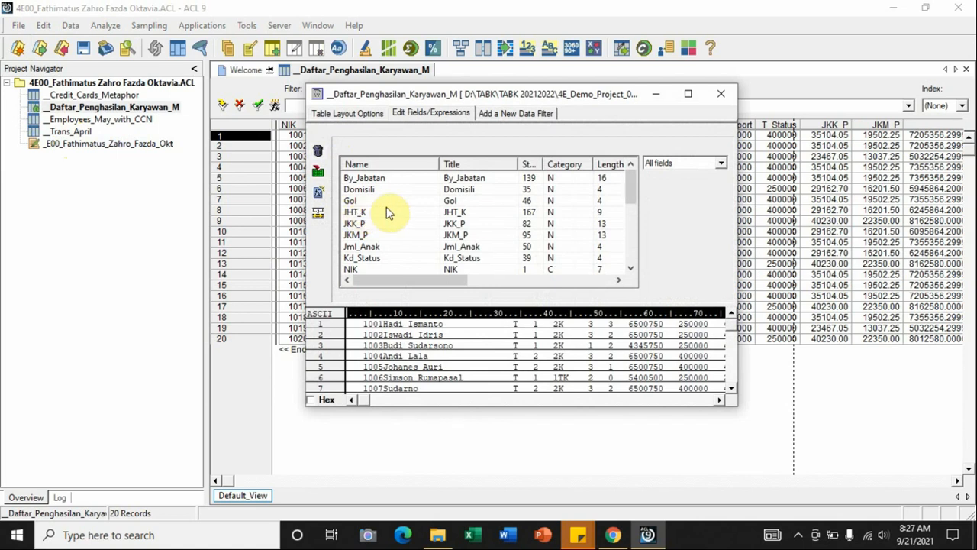
pyautogui.click(720, 96)
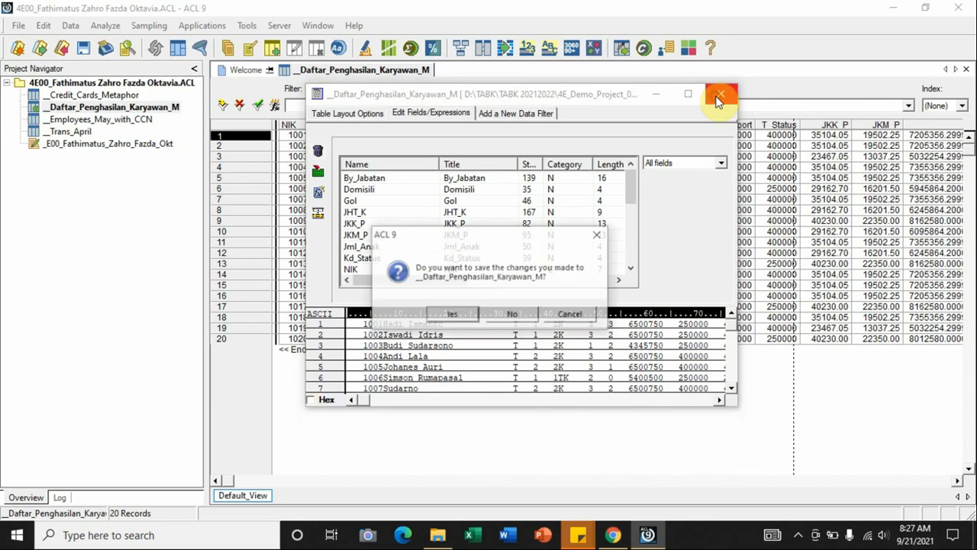
pyautogui.click(452, 314)
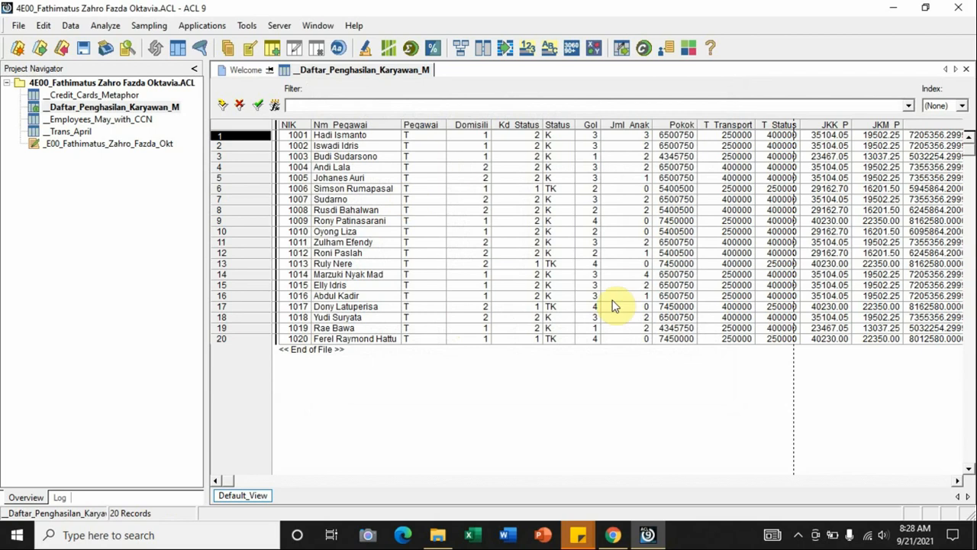
# Look over the fields available for adding as columns to the view, then dismiss the dialog without adding any
pyautogui.rightClick(470, 391)
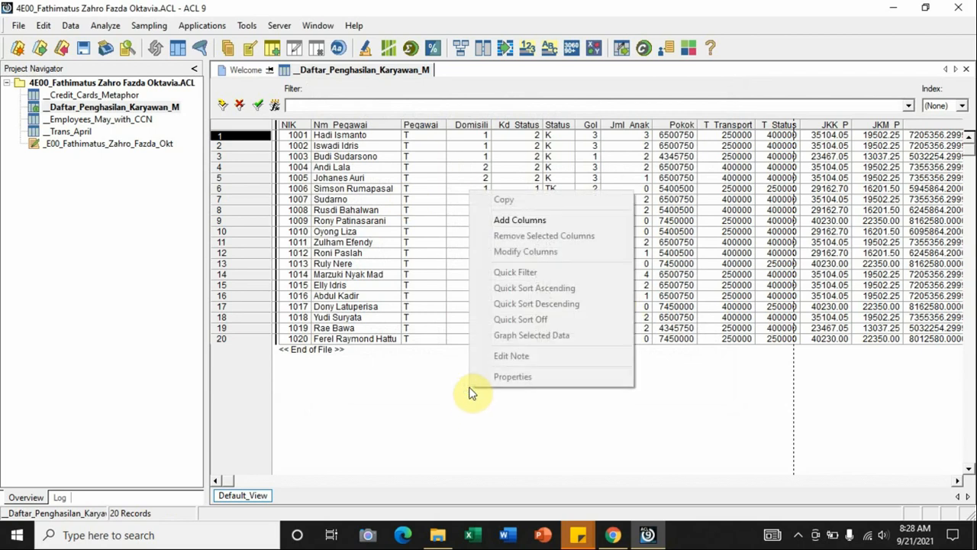
pyautogui.click(547, 222)
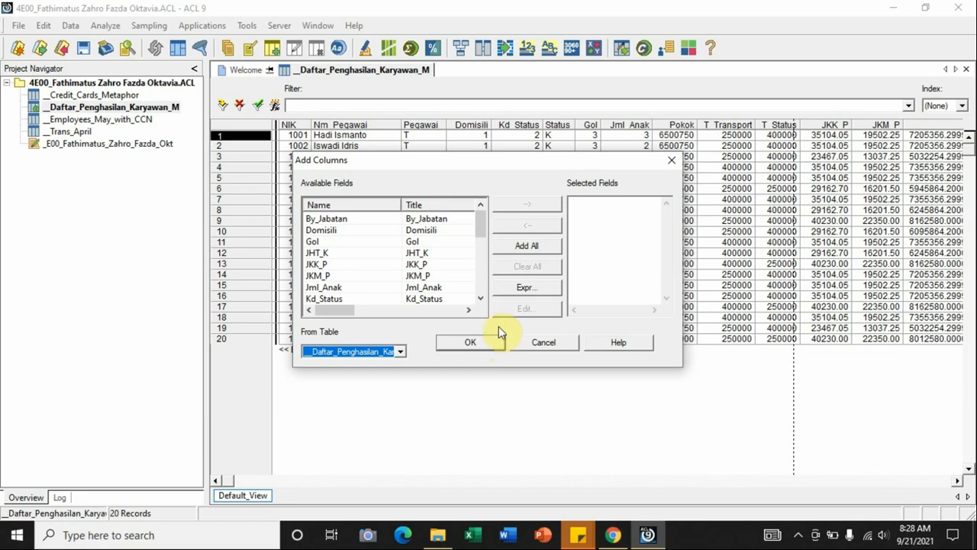
pyautogui.click(671, 160)
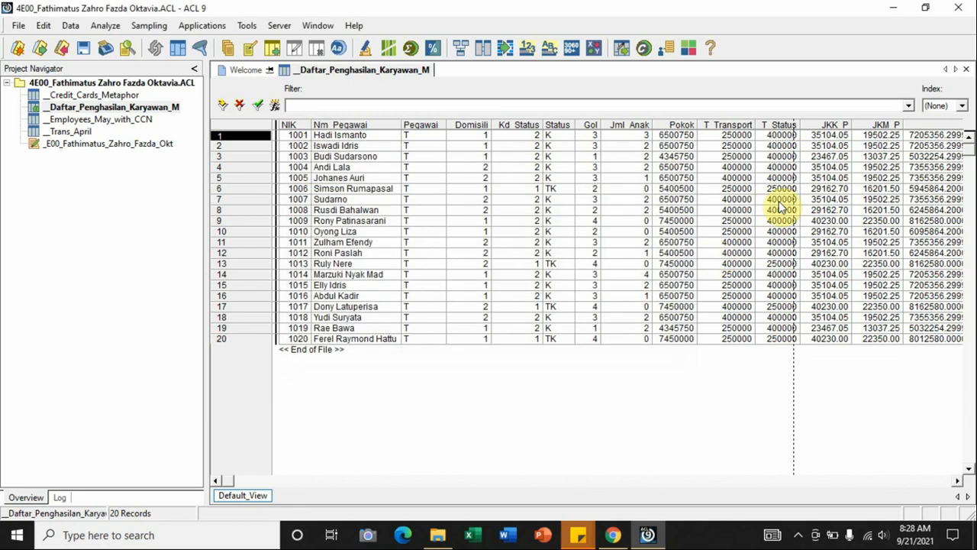